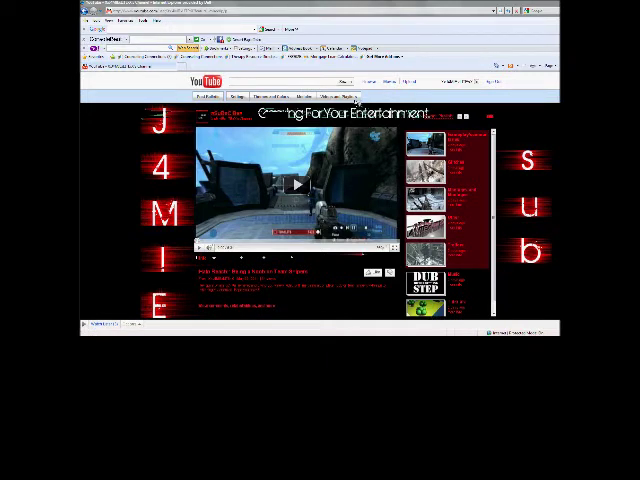
- From My Videos, list the uploaded videos and open 'Black Ops Mintage II Electrify'
{"action": "left_click", "coordinate": [356, 97]}
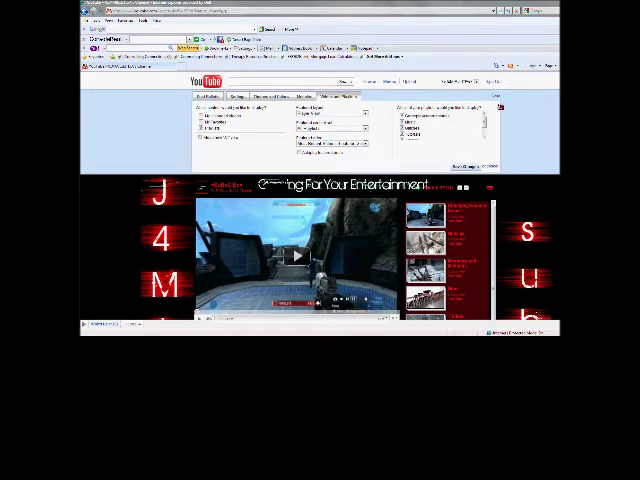
{"action": "left_click", "coordinate": [495, 100]}
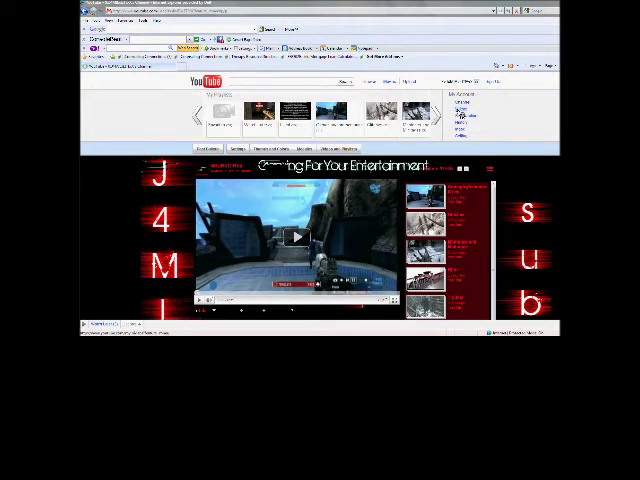
{"action": "left_click", "coordinate": [478, 137]}
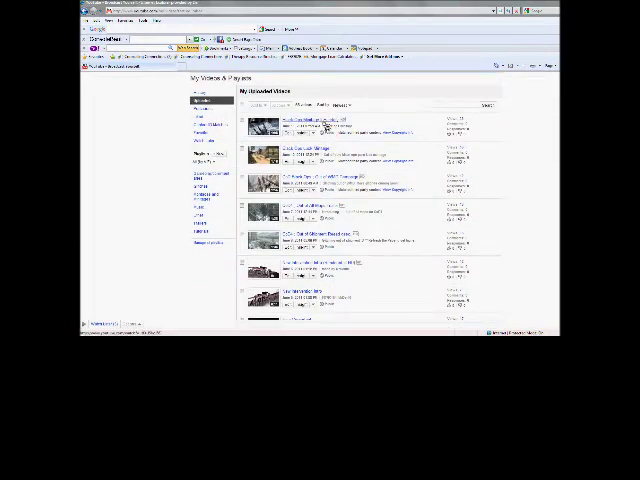
{"action": "left_click", "coordinate": [324, 124]}
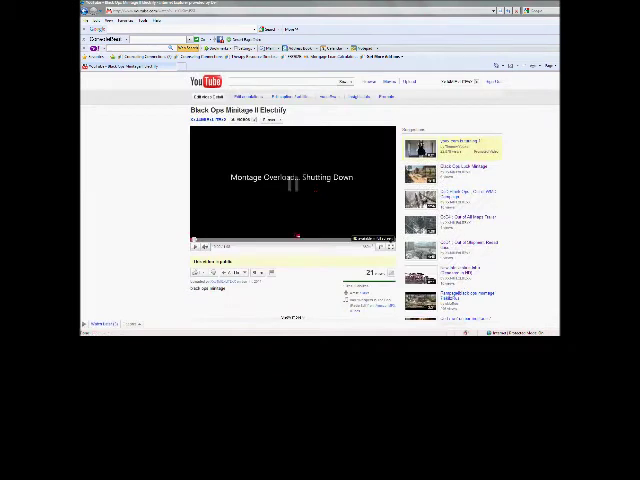
- Check the montage video's Add to playlist options, then return to the dark red channel page
{"action": "left_click", "coordinate": [243, 273]}
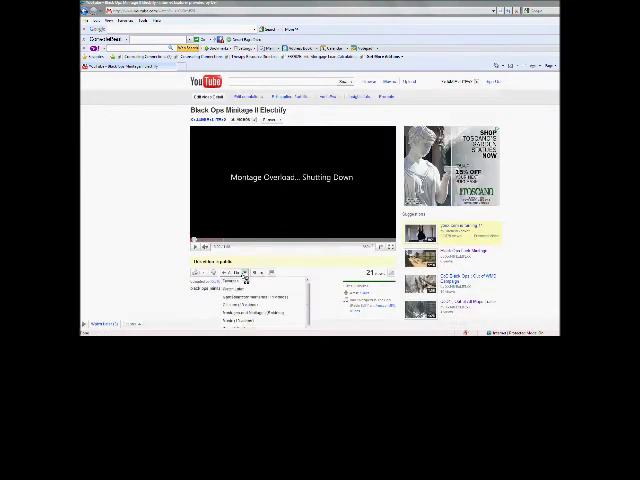
{"action": "scroll", "coordinate": [245, 278], "scroll_direction": "down", "scroll_amount": 3}
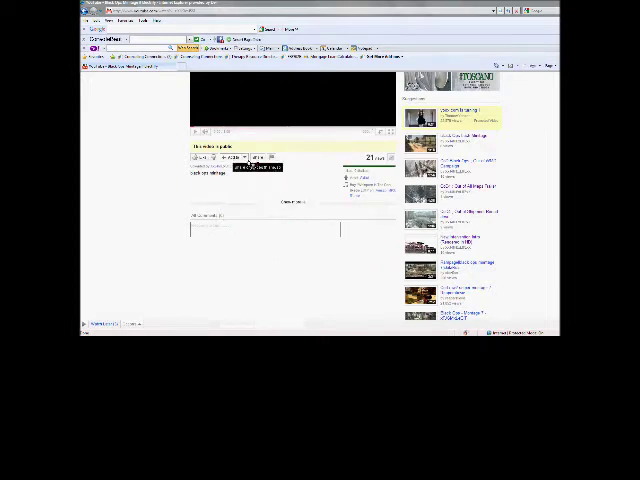
{"action": "left_click", "coordinate": [246, 158]}
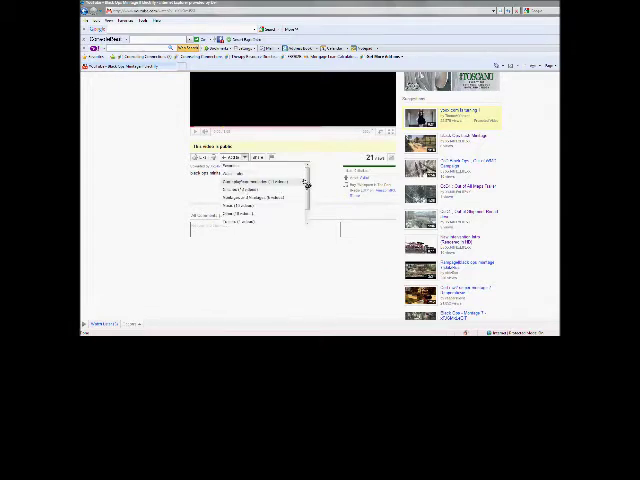
{"action": "left_click_drag", "start_coordinate": [307, 175], "coordinate": [308, 214]}
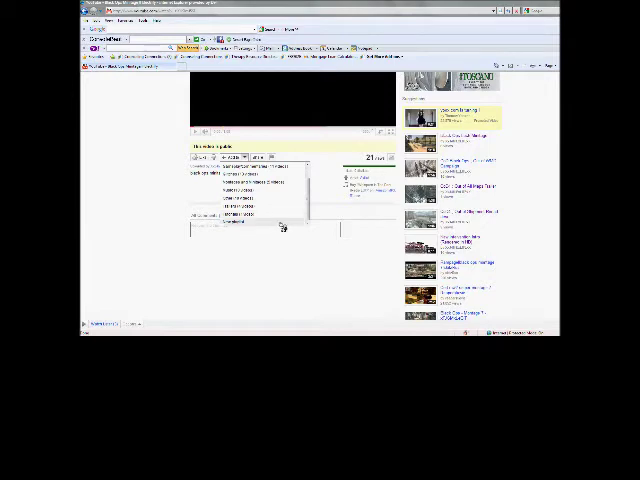
{"action": "scroll", "coordinate": [356, 238], "scroll_direction": "up", "scroll_amount": 5}
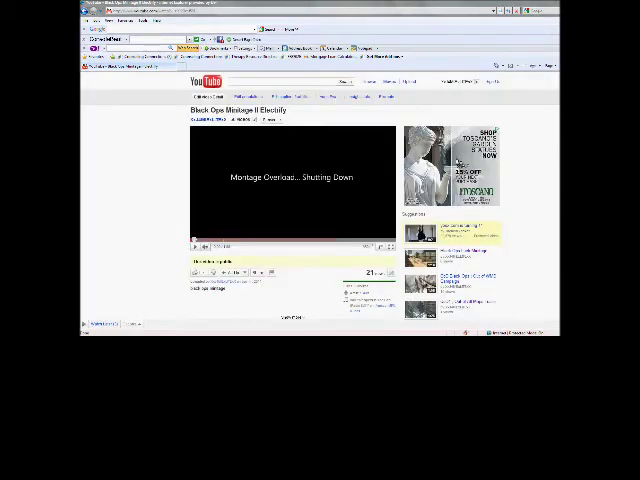
{"action": "left_click", "coordinate": [480, 83]}
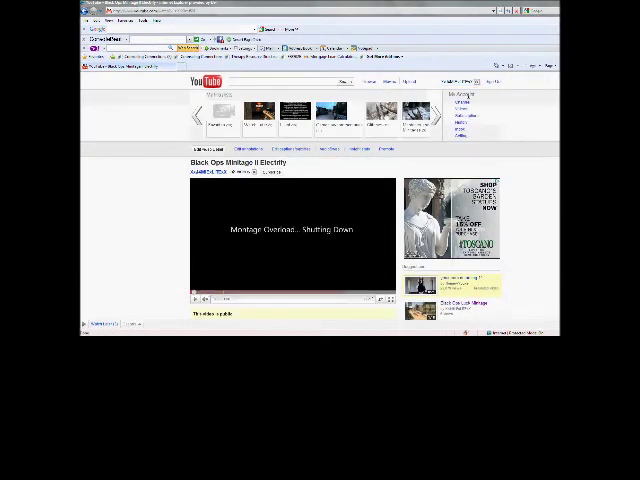
{"action": "left_click", "coordinate": [468, 109]}
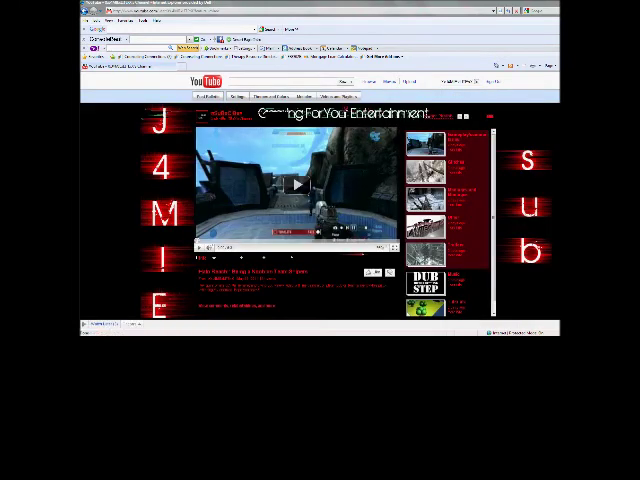
- Open the channel's Videos and Playlists settings to choose featured playlists
{"action": "left_click", "coordinate": [339, 96]}
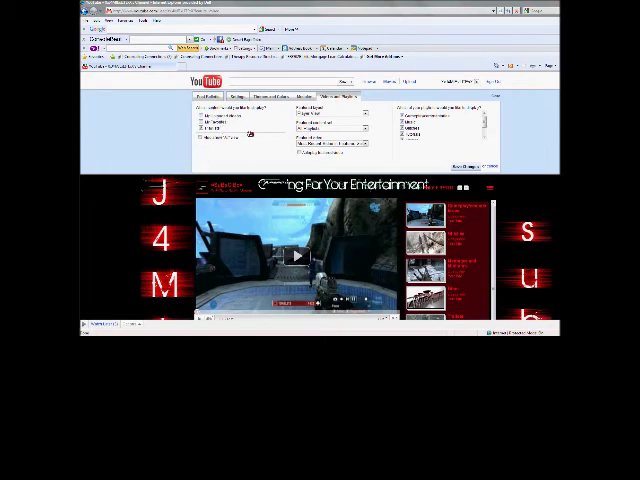
{"action": "left_click_drag", "start_coordinate": [486, 124], "coordinate": [481, 138]}
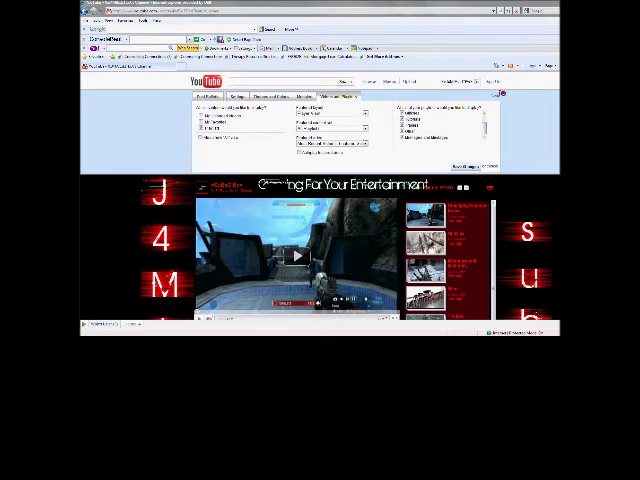
{"action": "scroll", "coordinate": [500, 101], "scroll_direction": "down", "scroll_amount": 5}
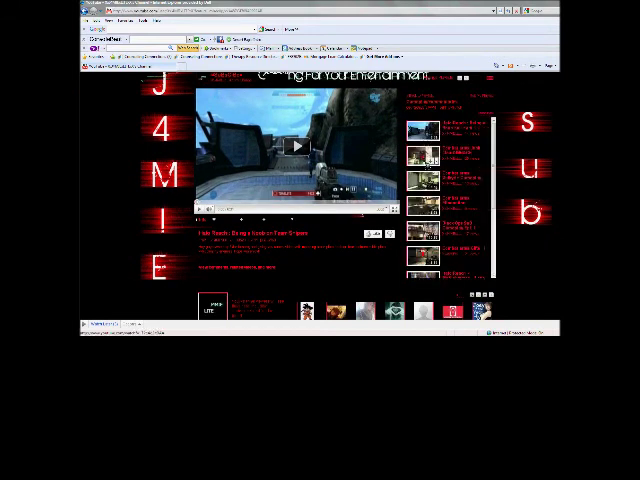
{"action": "scroll", "coordinate": [470, 165], "scroll_direction": "down", "scroll_amount": 2}
{"action": "scroll", "coordinate": [470, 165], "scroll_direction": "up", "scroll_amount": 2}
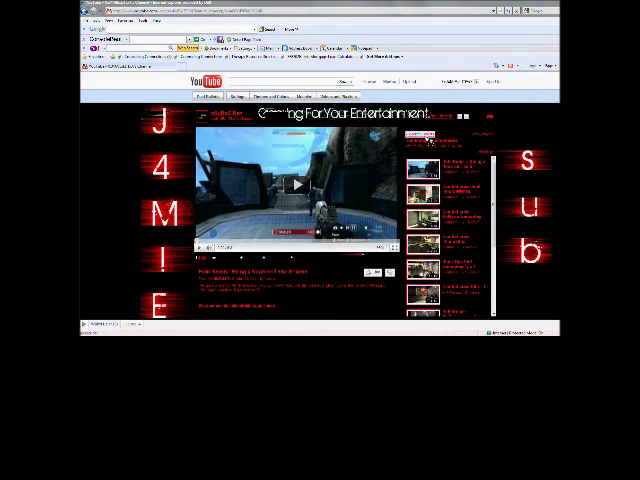
{"action": "scroll", "coordinate": [430, 140], "scroll_direction": "down", "scroll_amount": 4}
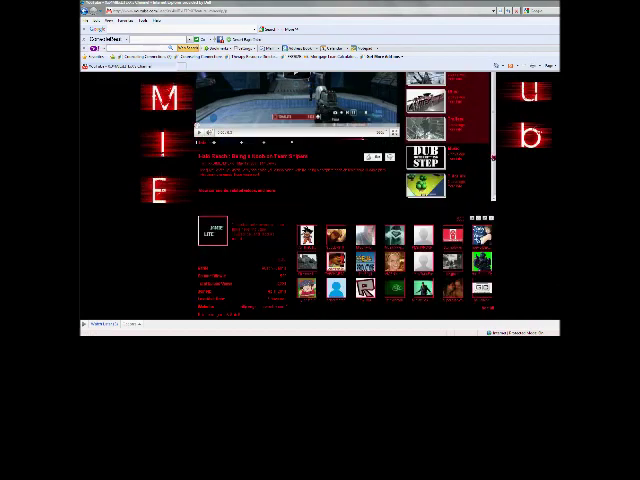